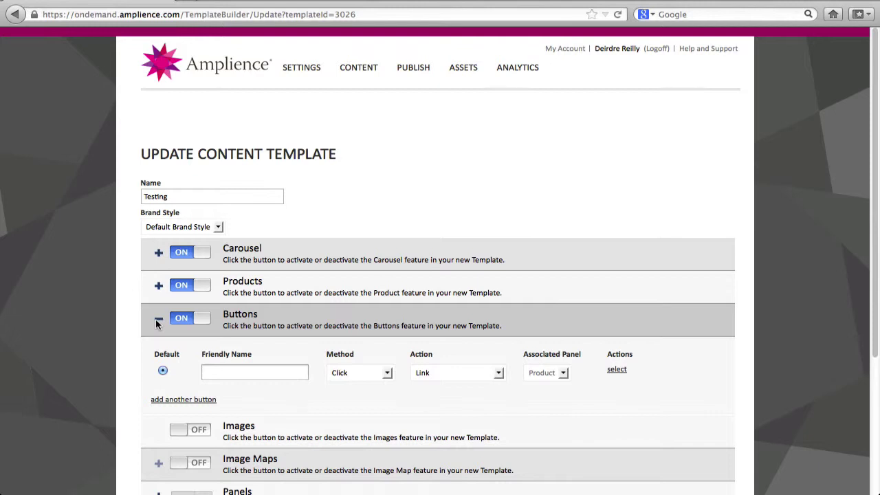
Name the template's first button Facebook, with the method Click and the action Link.
click(246, 373)
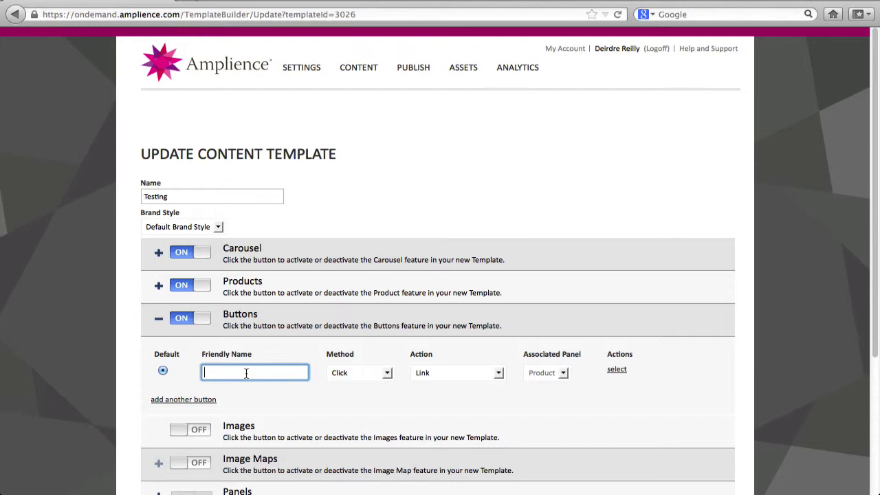
text(Facebook)
click(386, 373)
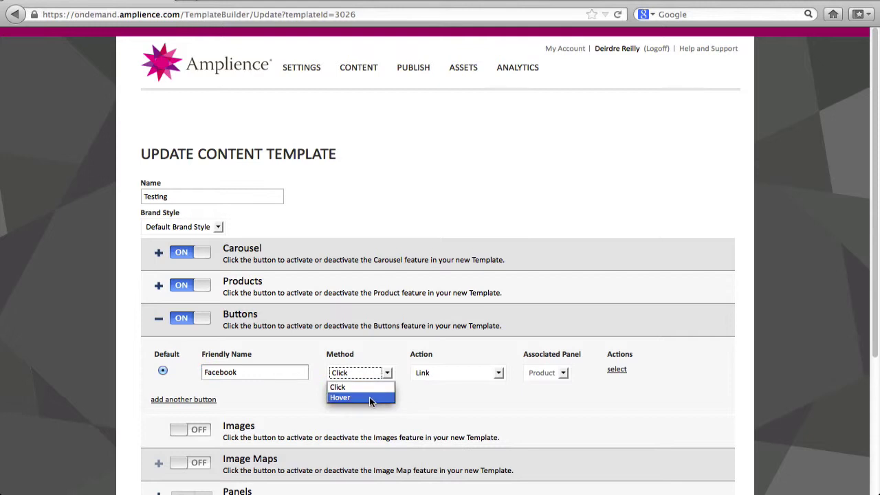
click(371, 387)
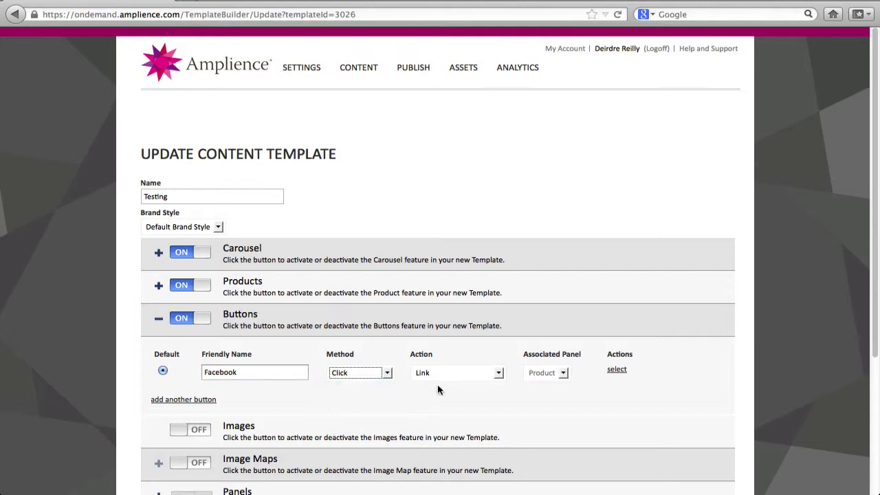
click(497, 375)
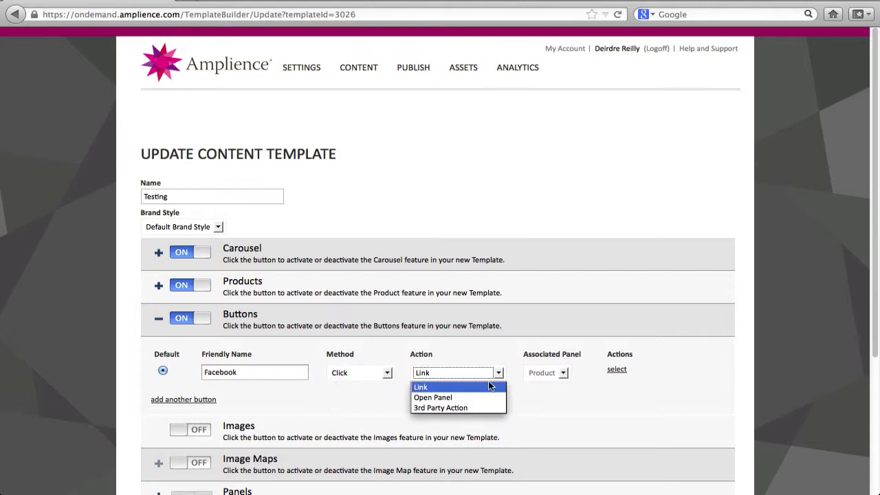
click(483, 387)
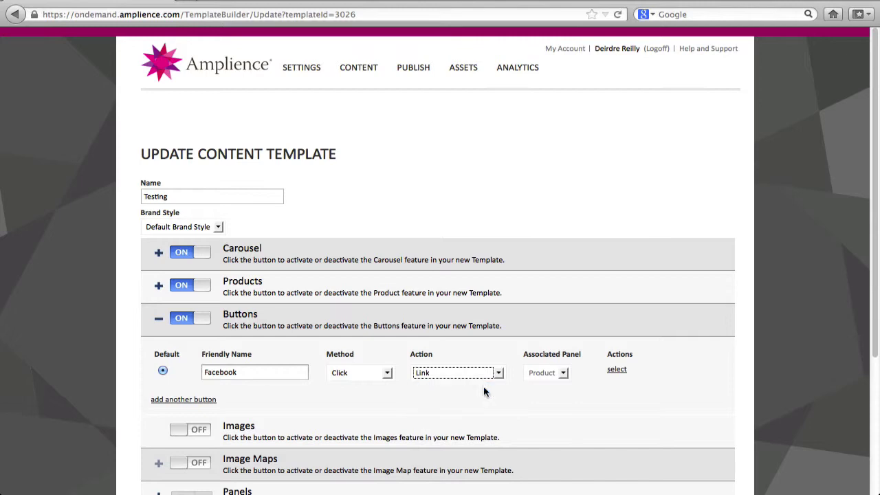
Assign the existing image facebook.png to the Facebook button and preview its button states.
click(610, 370)
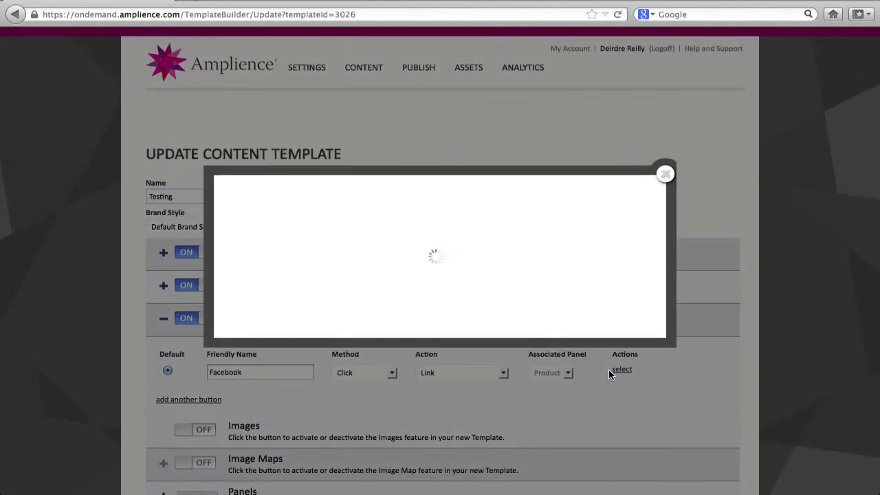
scroll(268, 271, down, 5)
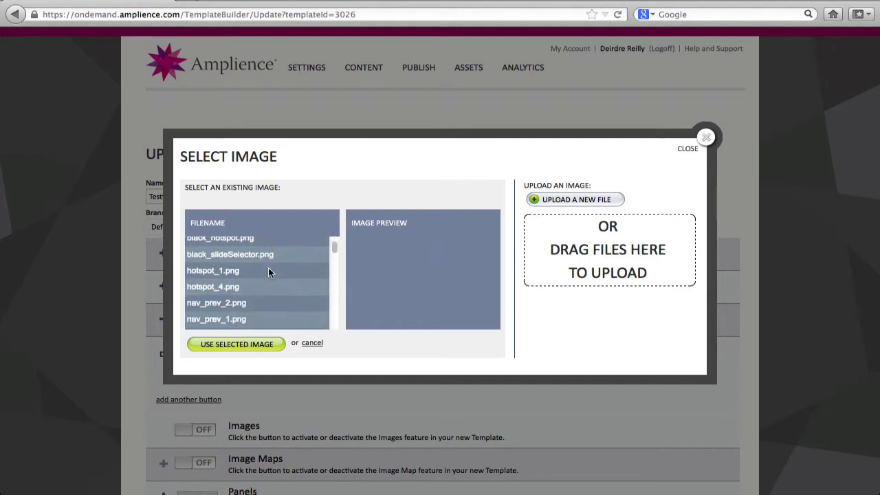
scroll(268, 272, down, 10)
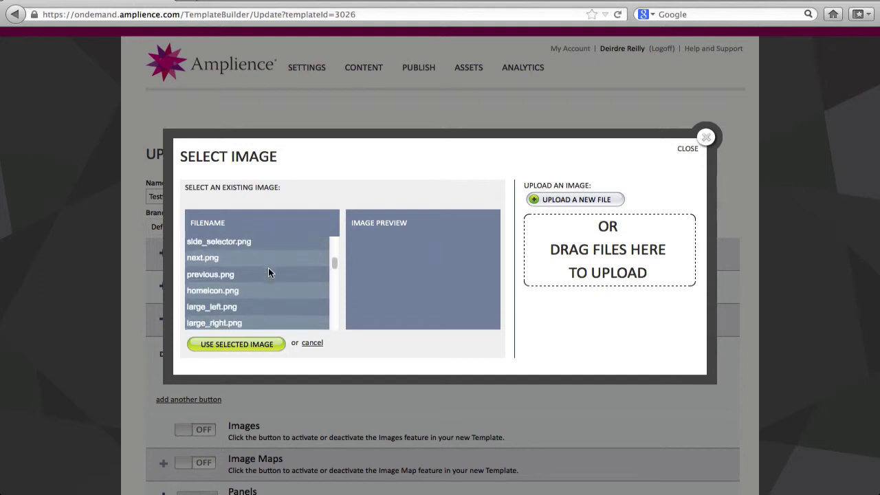
scroll(268, 272, down, 1)
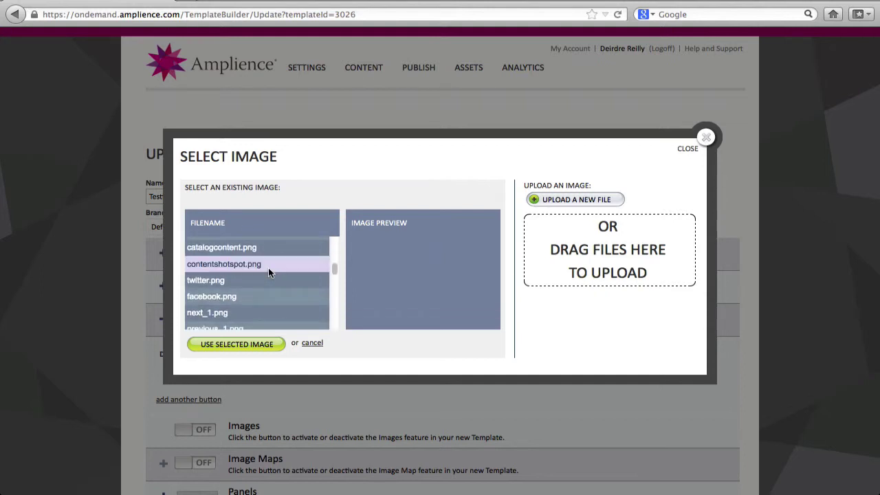
click(250, 305)
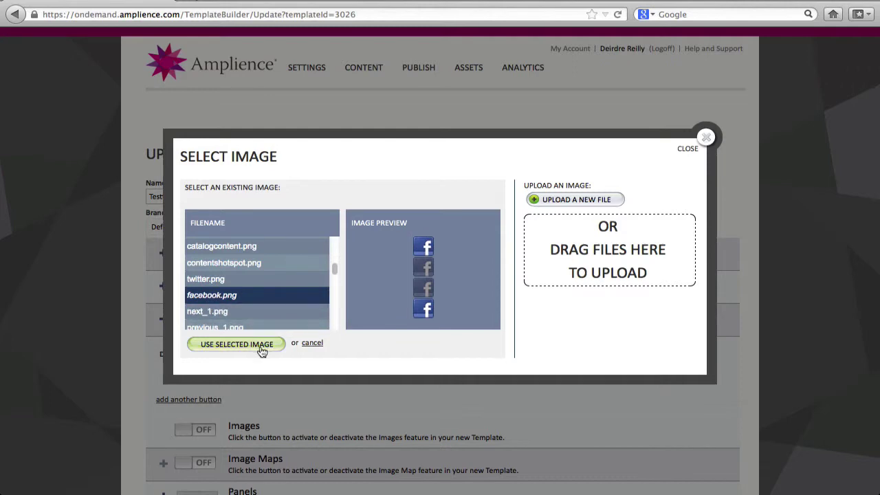
click(236, 344)
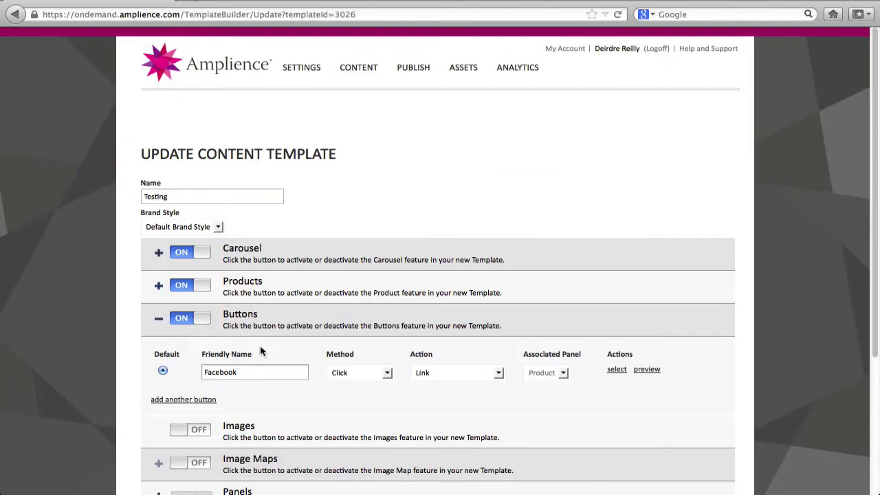
click(656, 371)
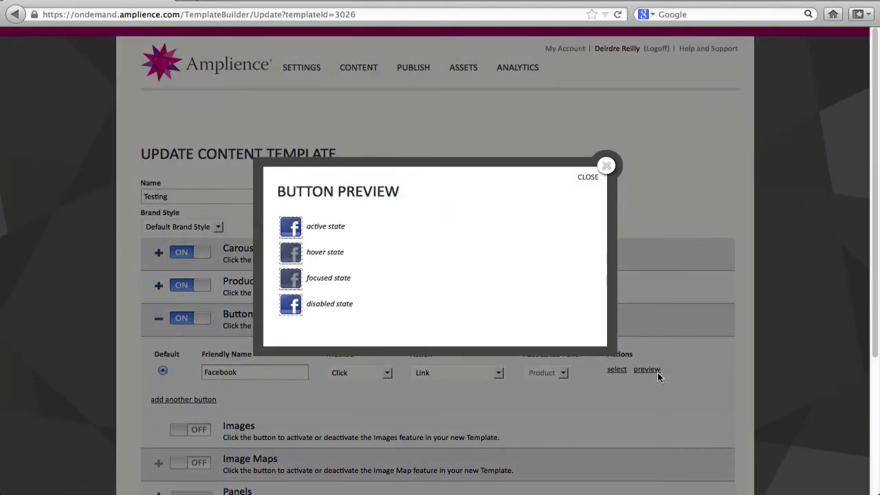
click(607, 165)
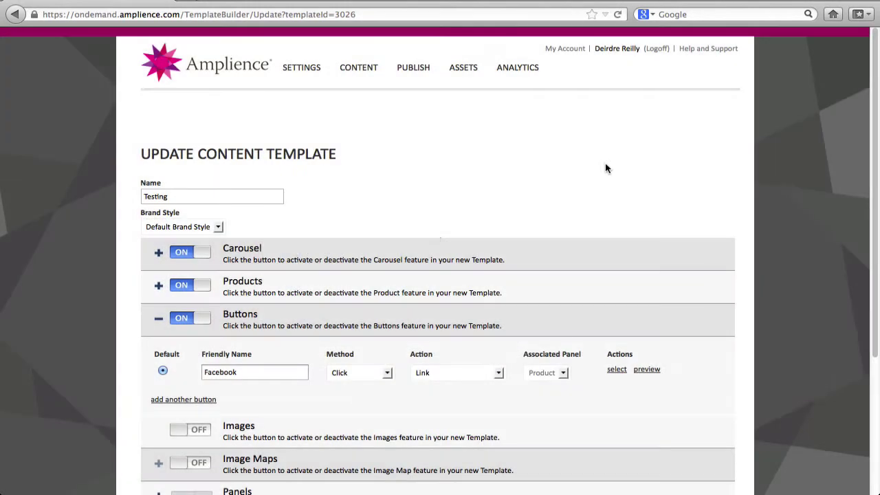
Add a second button to the template and name it Twitter.
click(200, 401)
click(229, 397)
text(T)
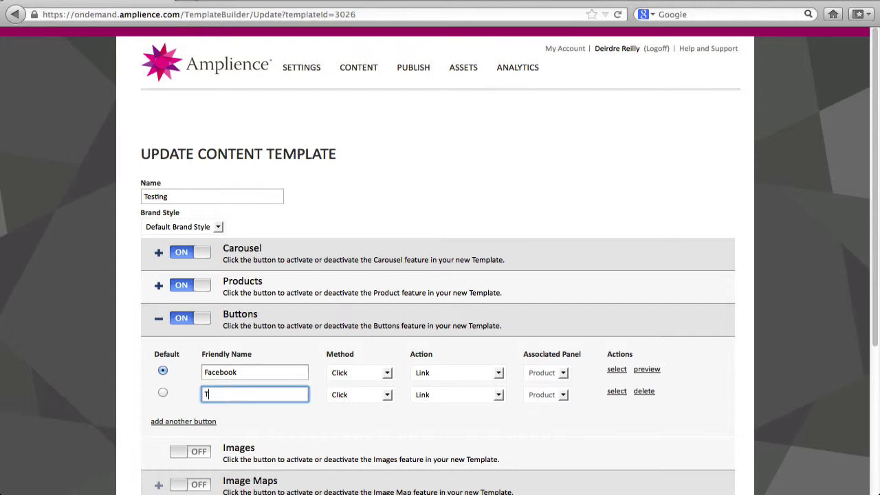
text(witter)
Assign the existing image twitter.png to the Twitter button.
click(616, 391)
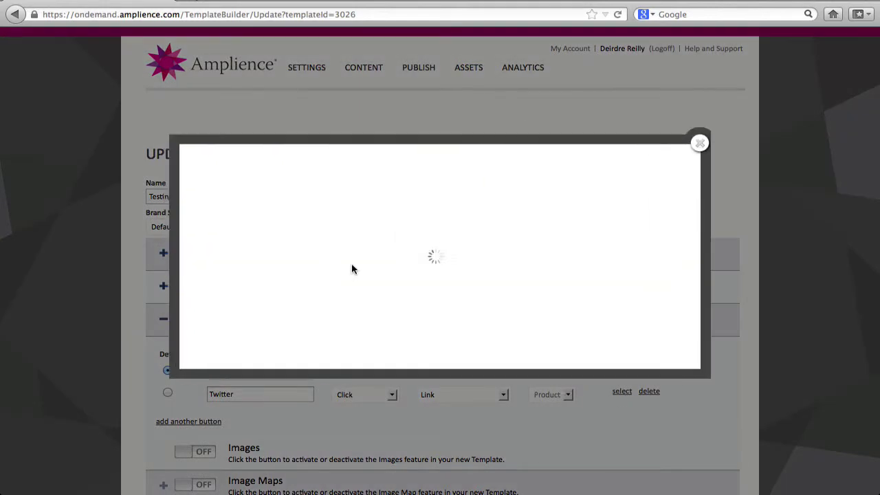
scroll(275, 275, down, 10)
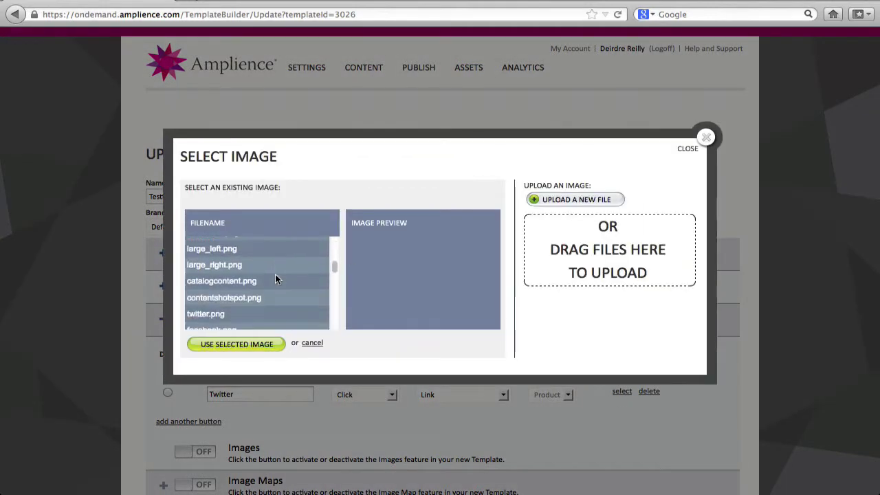
scroll(275, 278, down, 3)
click(265, 261)
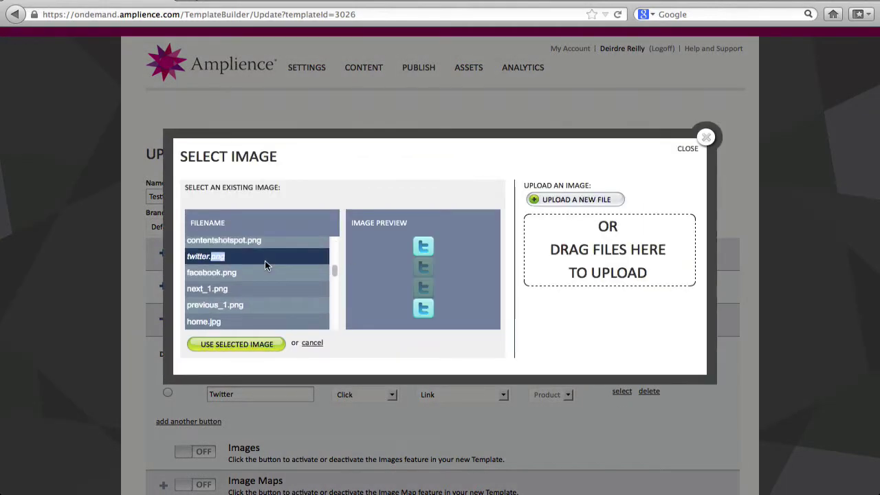
click(257, 345)
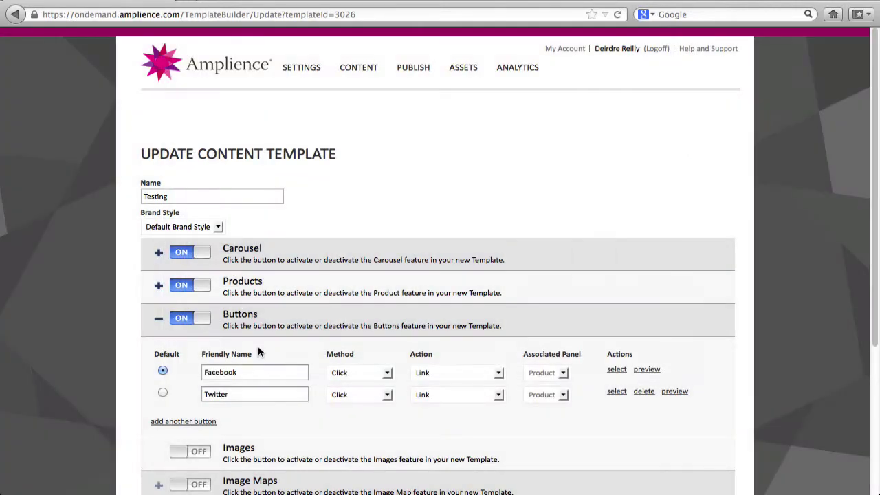
Add a third button named Product with the method Hover, the action Open Panel and the associated panel Product.
click(186, 424)
text(P)
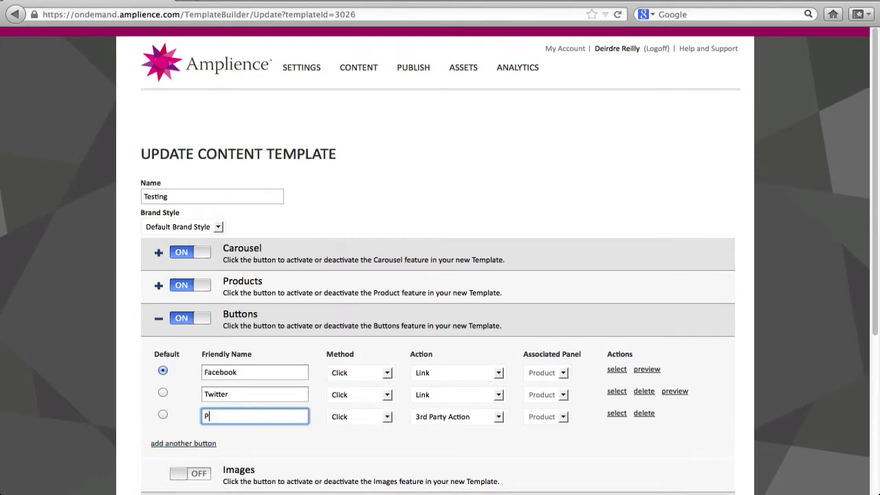
text(roduct)
click(368, 417)
click(372, 442)
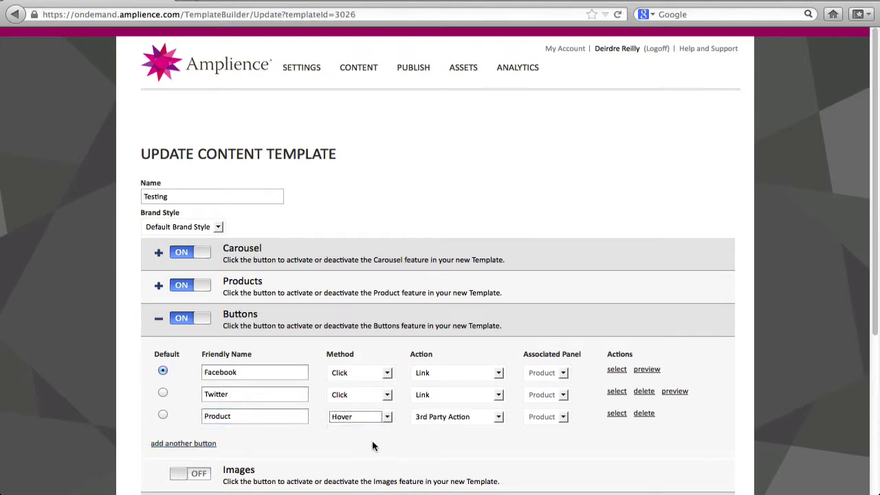
click(480, 421)
click(477, 428)
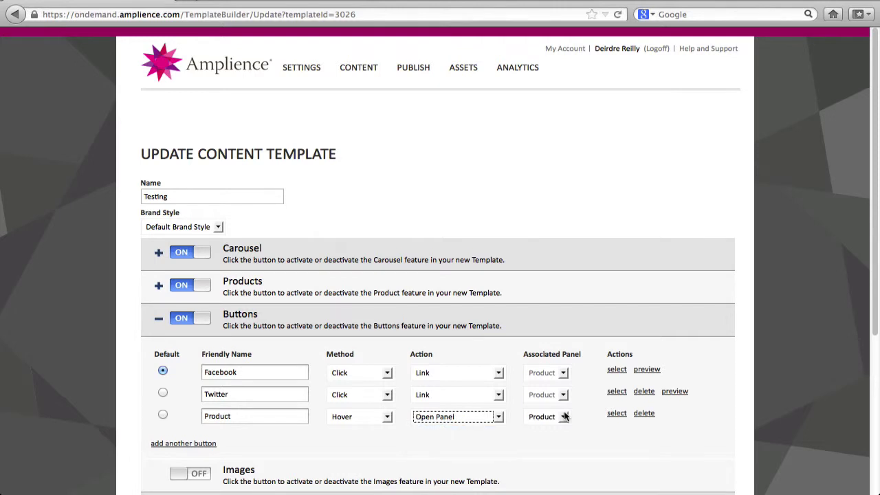
click(553, 419)
click(558, 429)
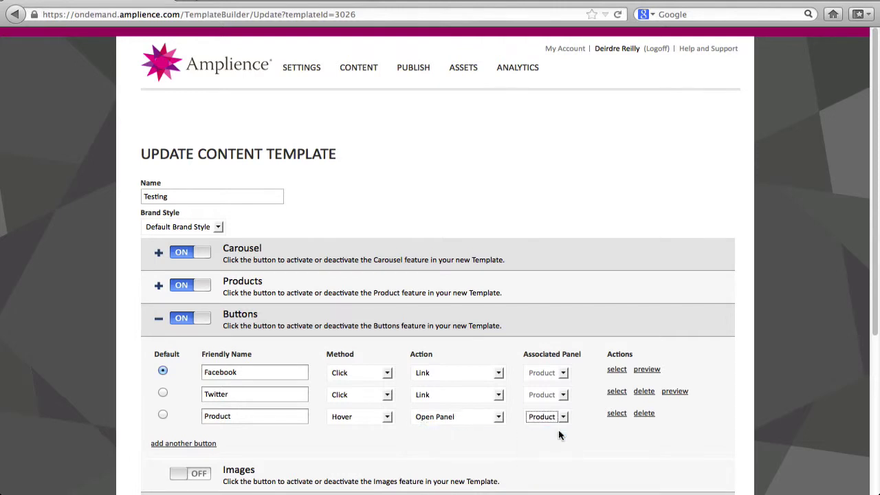
Assign the existing image black_hotspot.png to the Product button and add another blank button row below it.
click(620, 415)
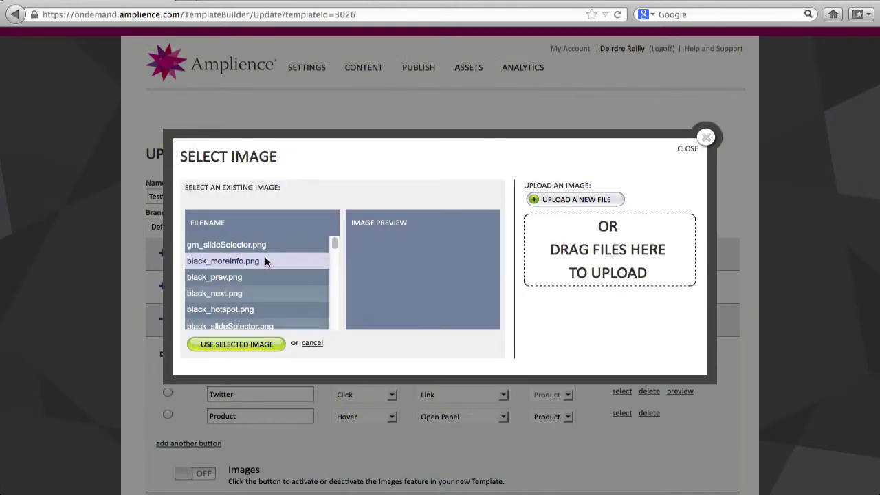
click(265, 260)
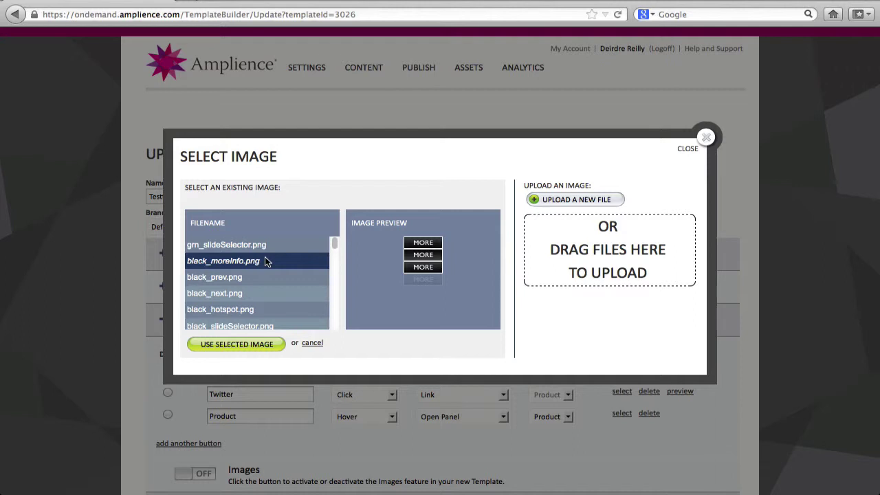
click(250, 309)
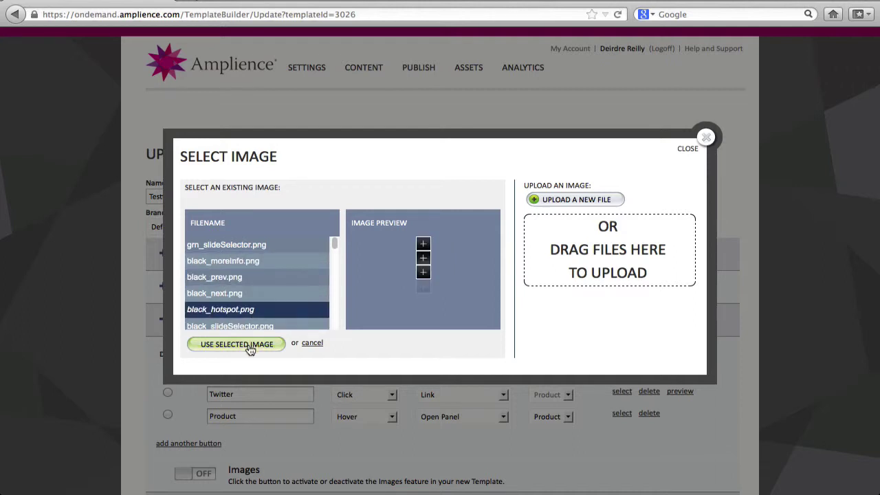
click(250, 343)
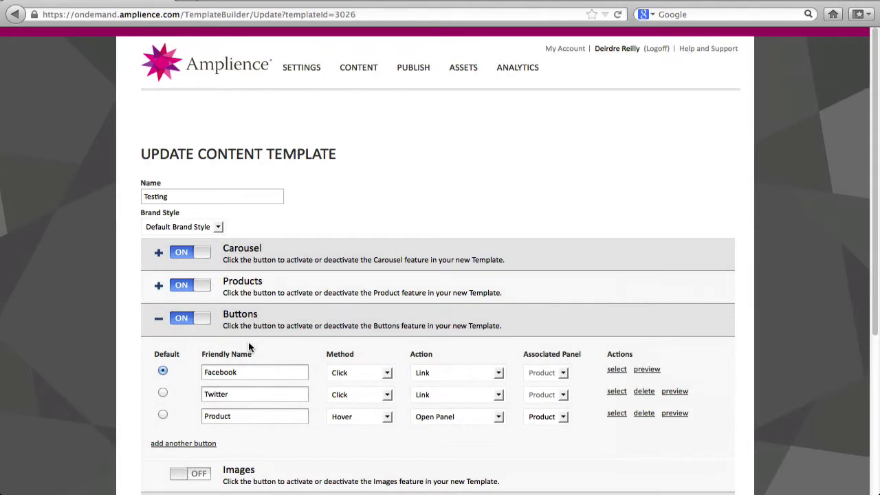
click(208, 444)
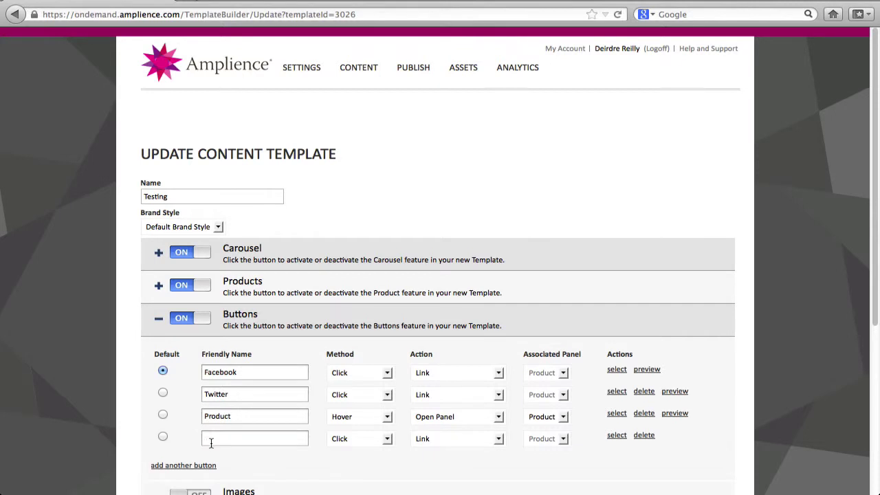
scroll(211, 443, down, 2)
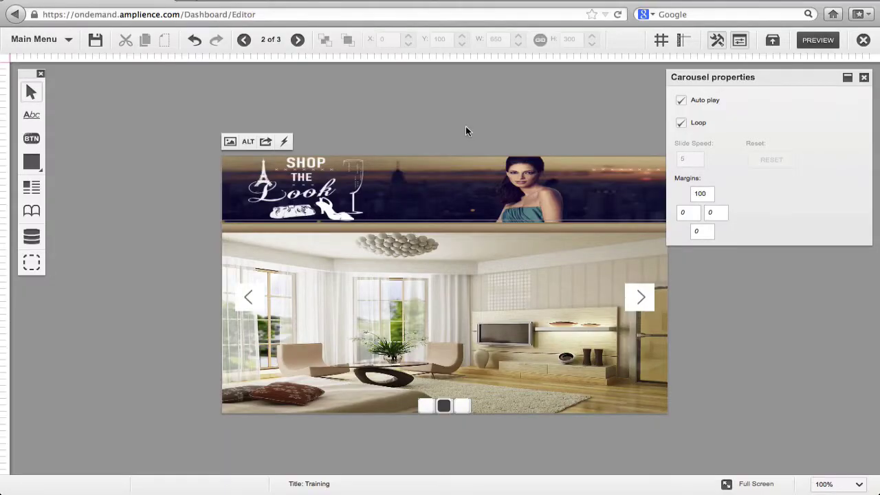
Place a Facebook button near the lower-right corner of the second carousel slide, at about X 536, Y 258.
click(41, 143)
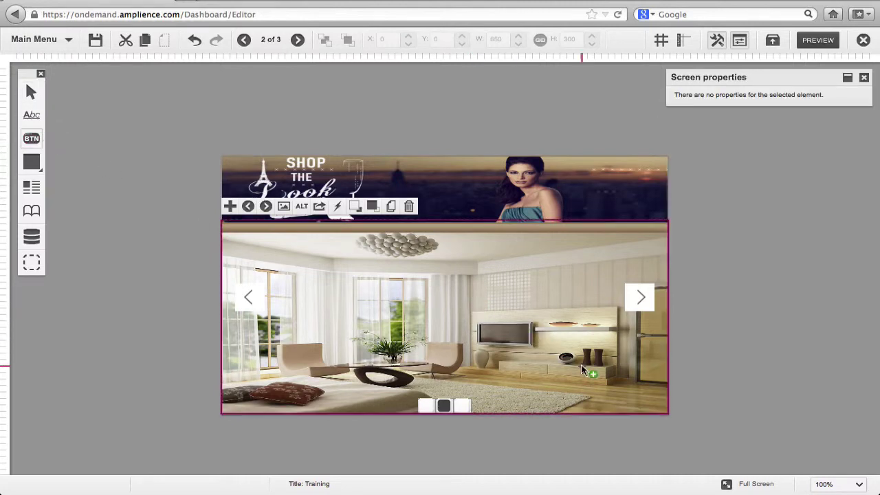
click(595, 391)
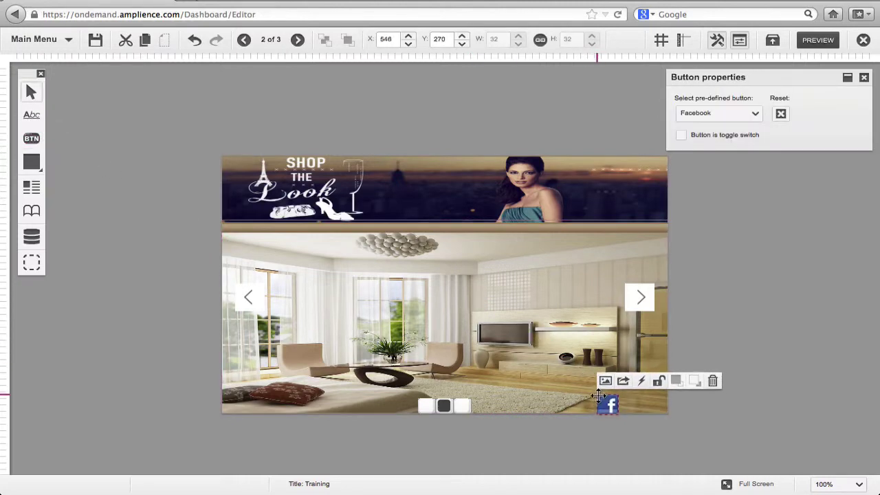
drag(597, 395, 591, 388)
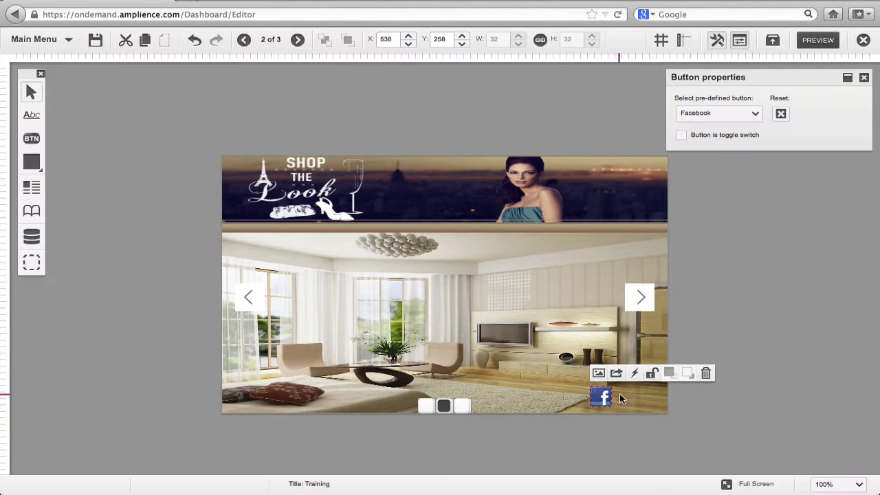
Place a second button just right of the Facebook one, at about X 569, Y 257, and make it the pre-defined Twitter button.
drag(32, 138, 614, 387)
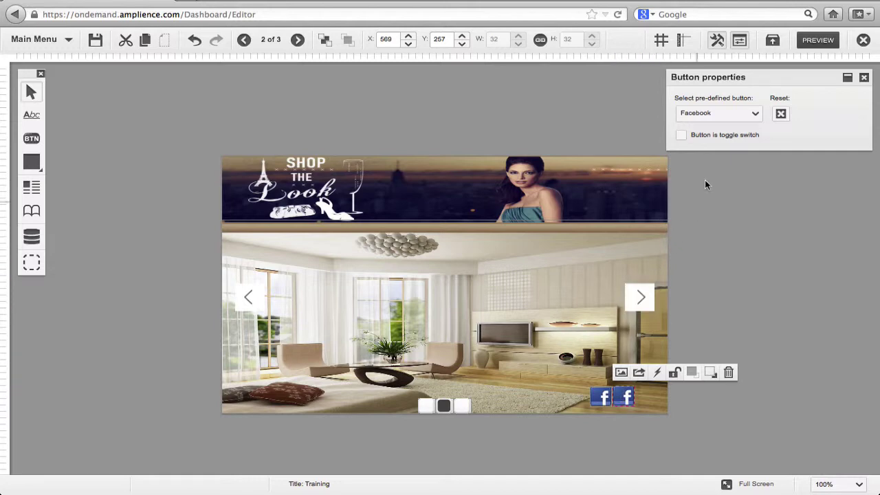
click(751, 122)
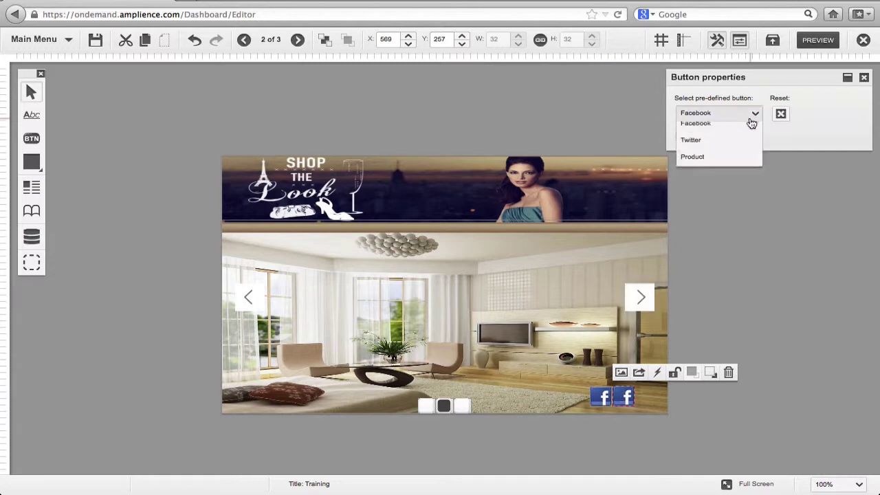
click(723, 145)
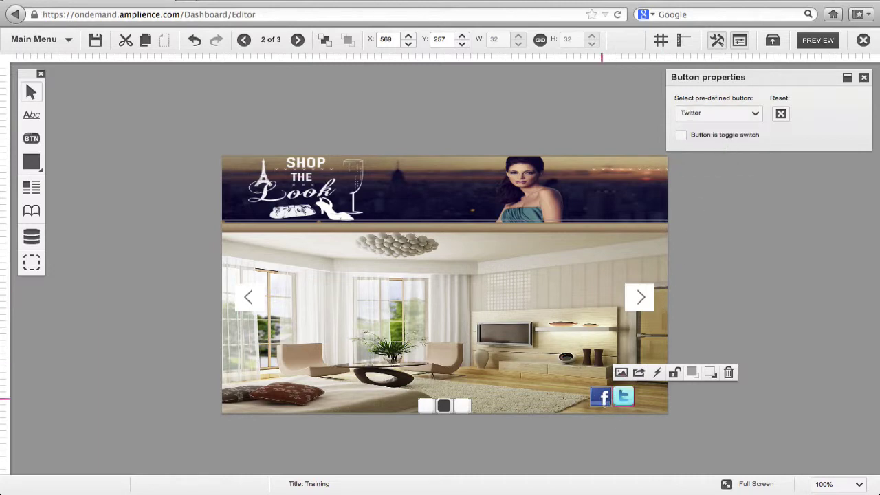
click(600, 397)
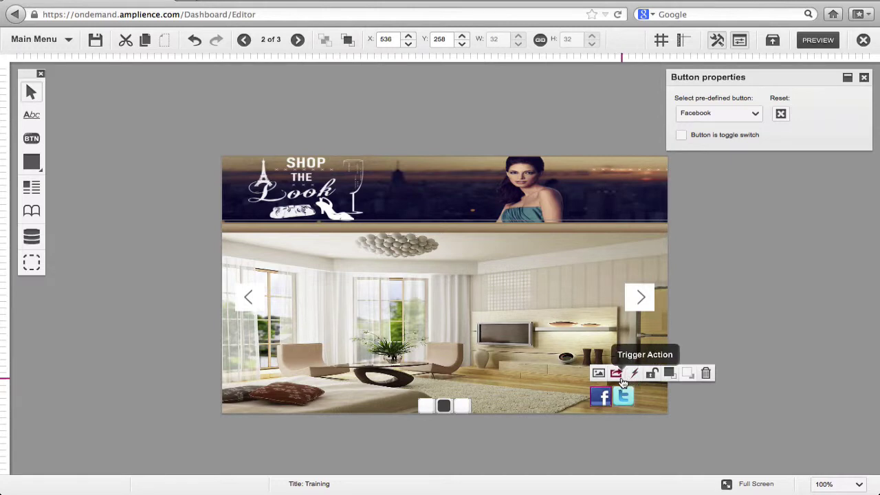
click(634, 375)
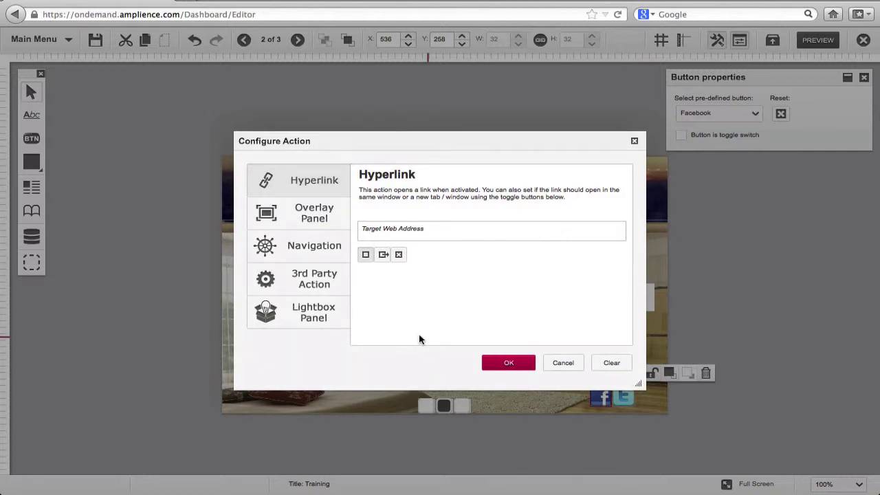
click(425, 232)
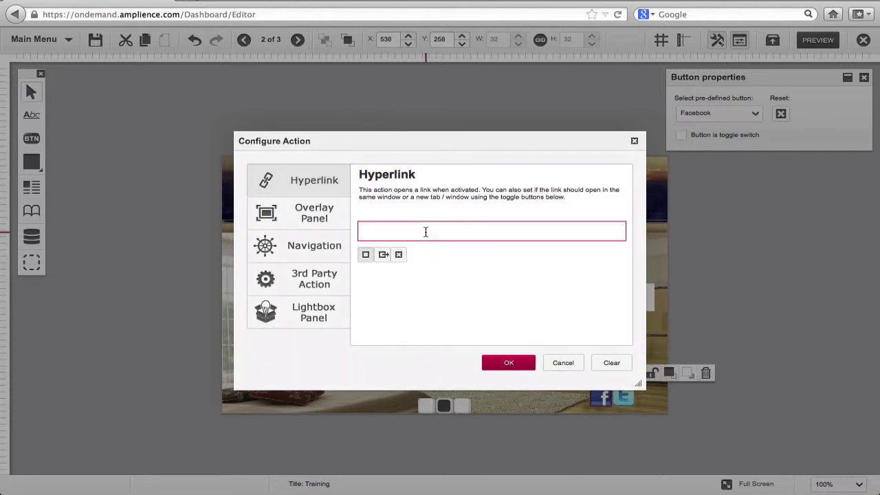
text(www.facebook.com)
click(383, 256)
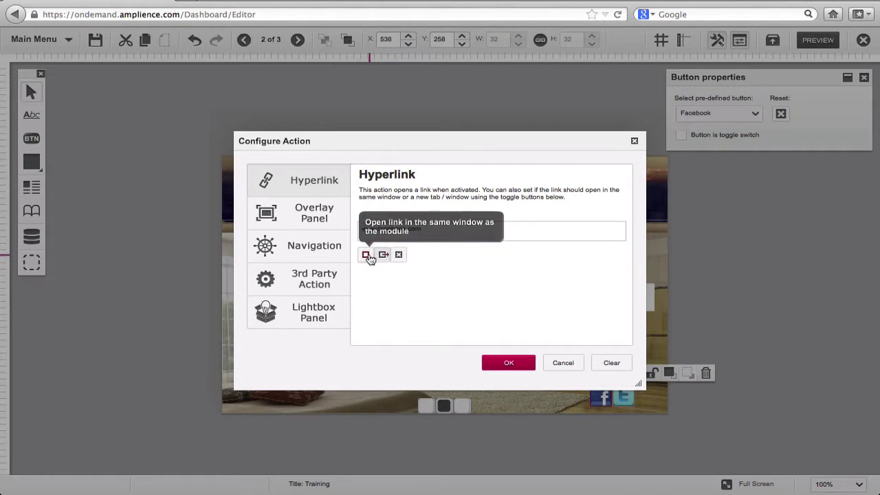
click(502, 362)
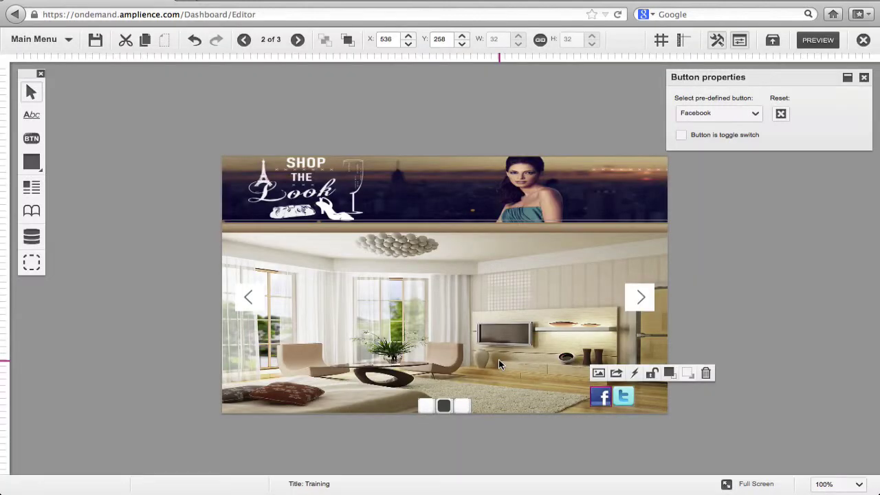
Give the Twitter button a hyperlink action with the target web address twitter.com.
click(623, 397)
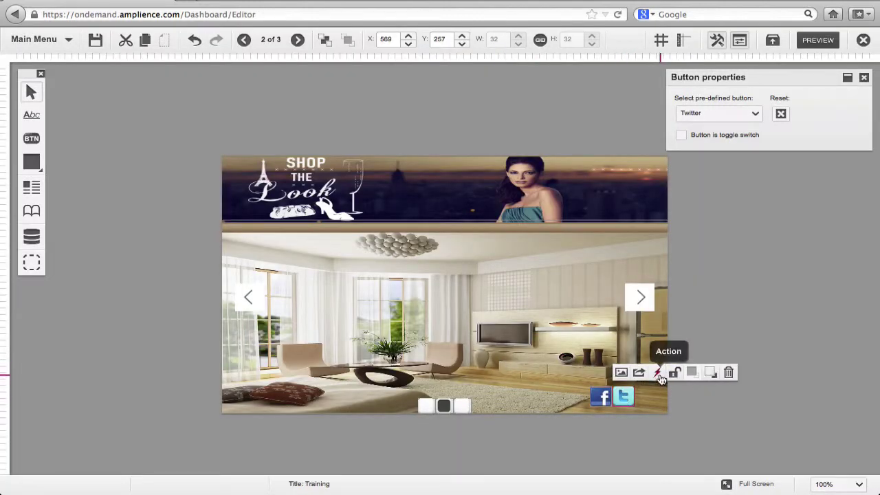
click(658, 373)
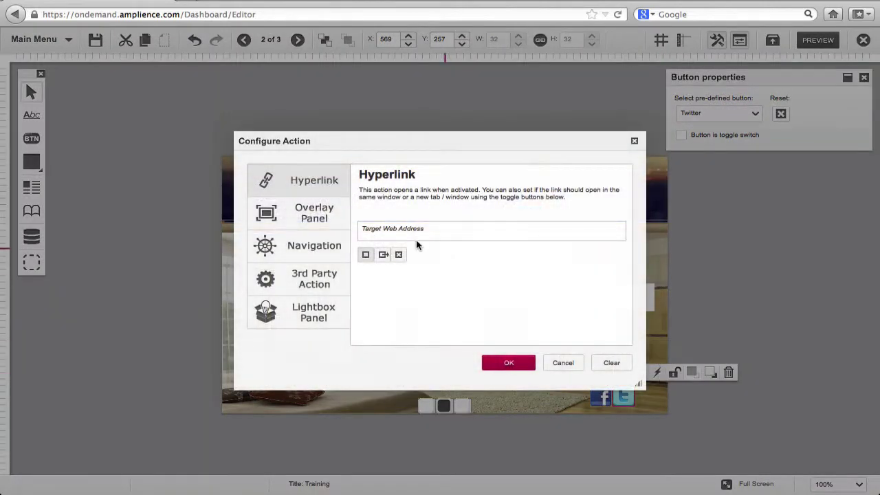
click(391, 231)
text(t)
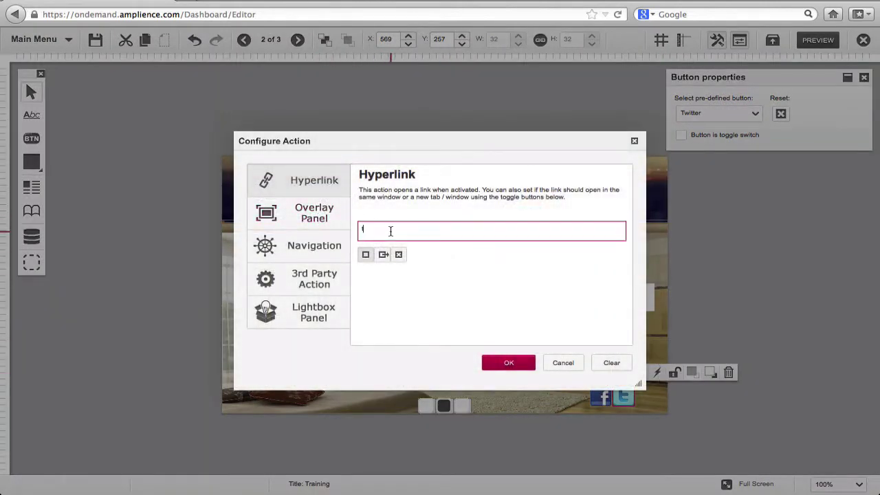
text(witter.com)
click(507, 362)
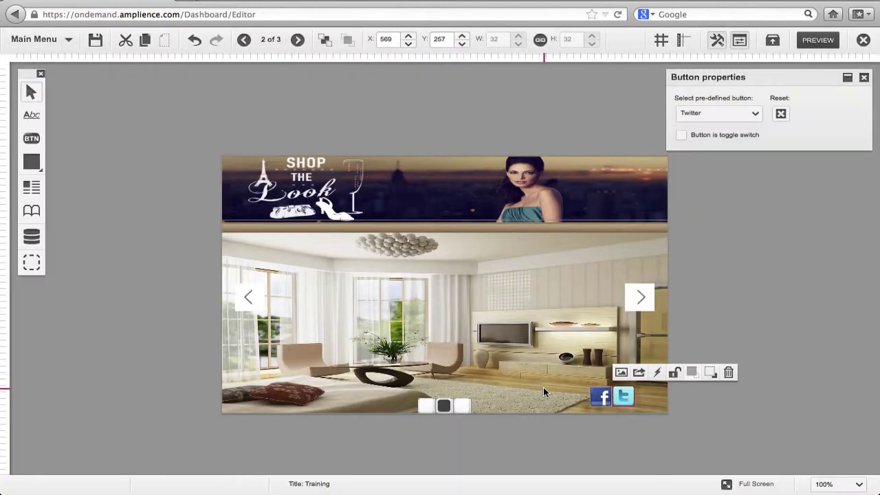
Place a third button over the chair near the slide's centre, at about X 323, Y 202, and make it the pre-defined Product button.
click(33, 145)
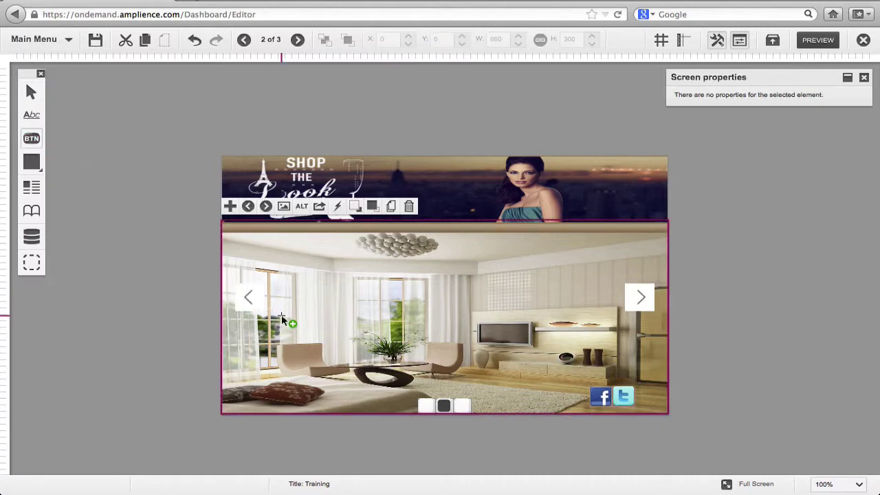
click(443, 357)
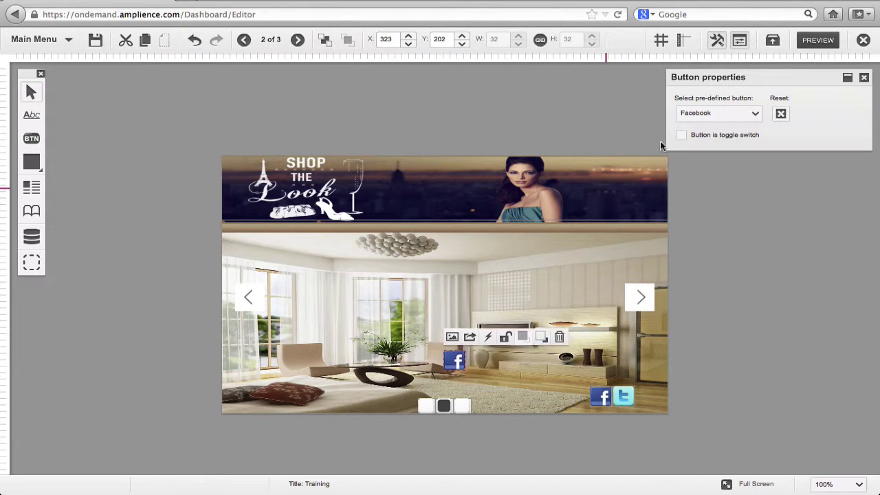
click(739, 113)
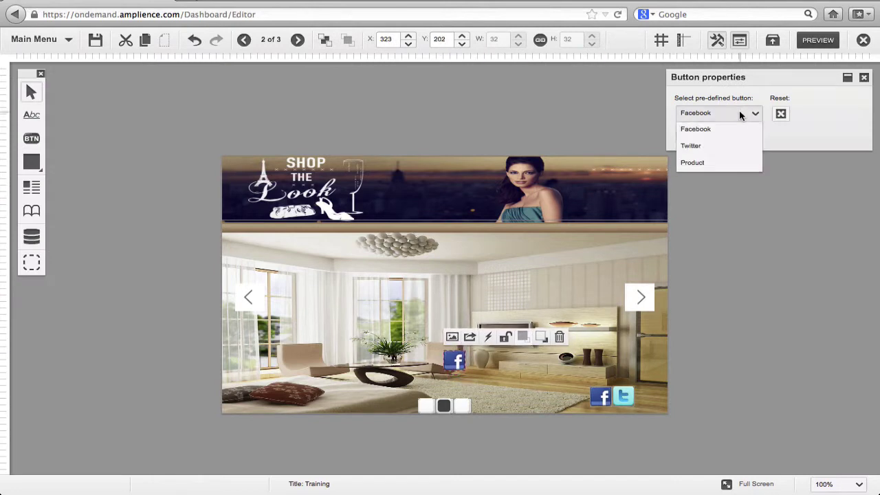
click(701, 164)
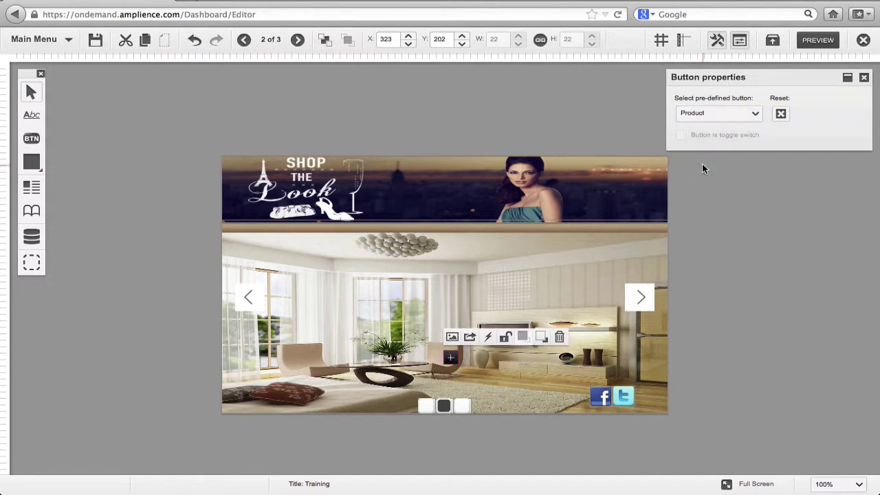
Set the Product button's action to open an overlay panel of the preset type Product.
click(487, 338)
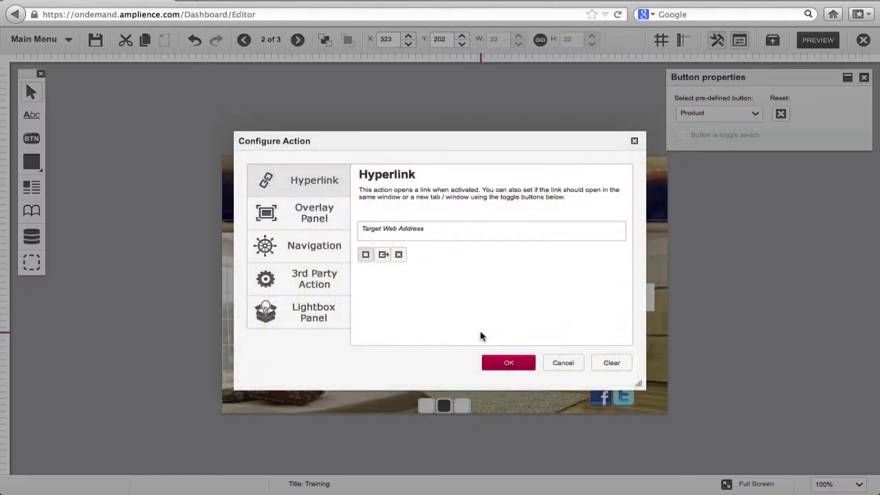
click(313, 225)
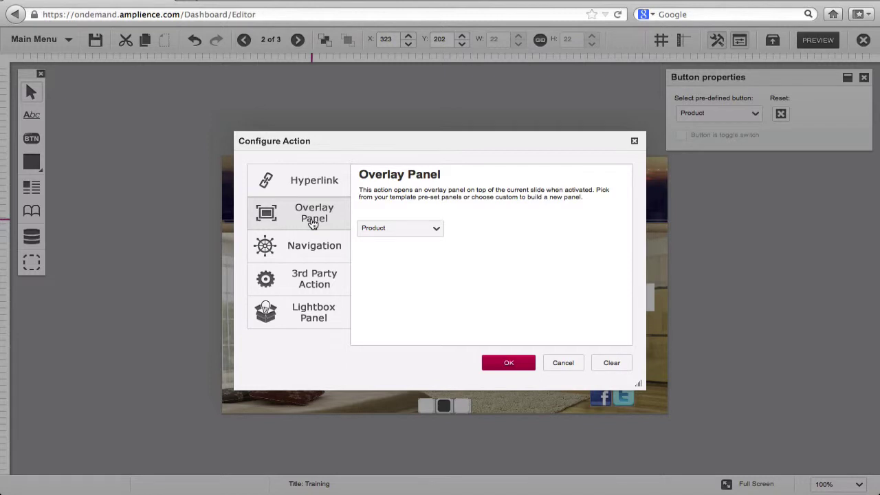
click(412, 230)
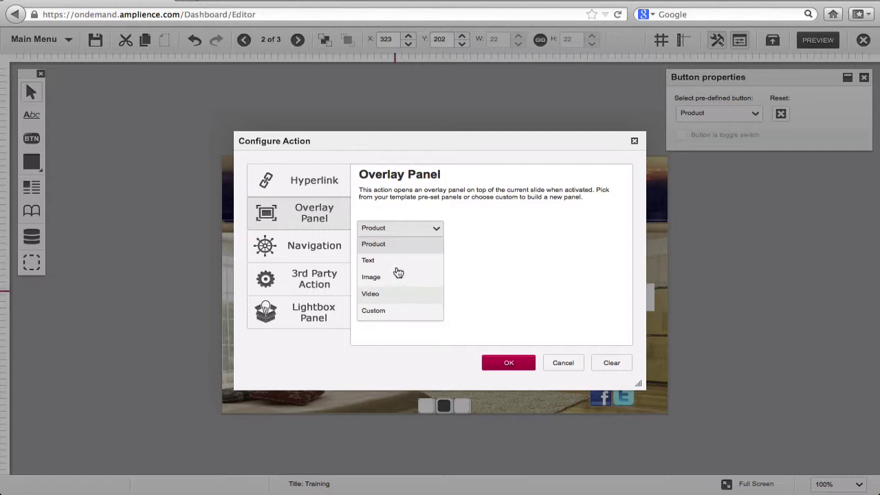
click(501, 362)
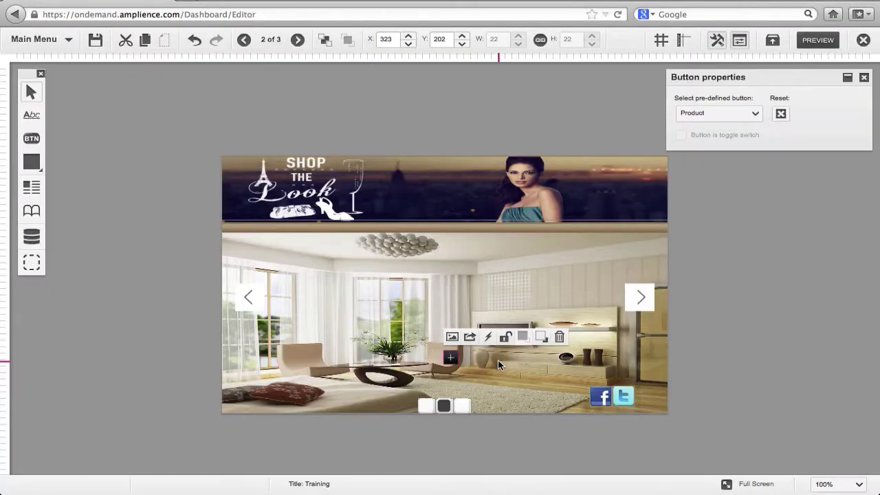
Trigger the Product button's action to examine the image and text placeholders in its overlay panel, and close the panel.
click(470, 338)
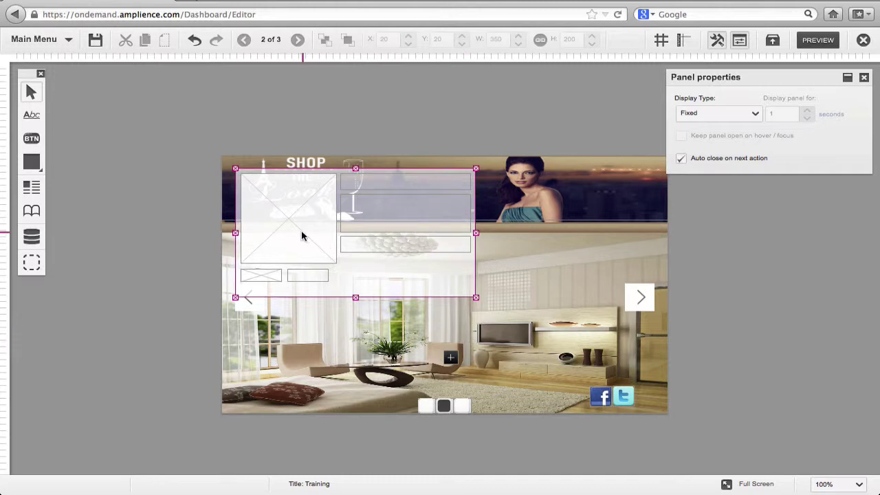
double_click(325, 256)
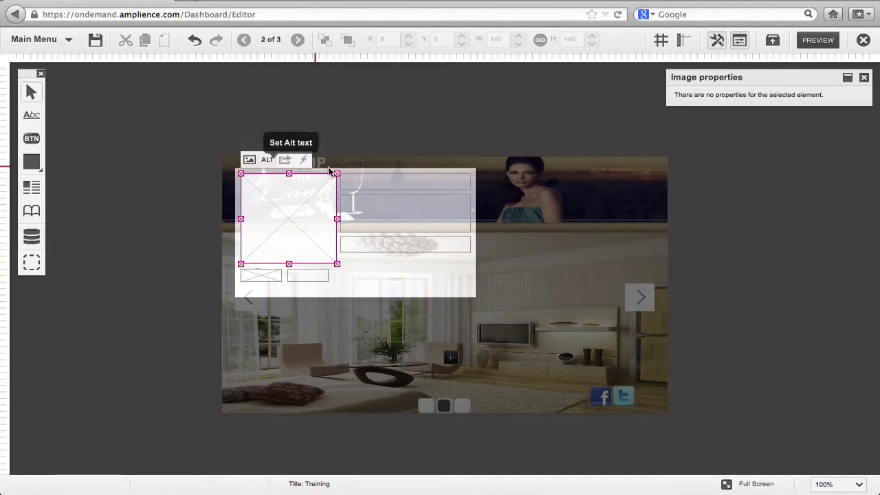
click(388, 187)
drag(388, 182, 373, 245)
click(303, 276)
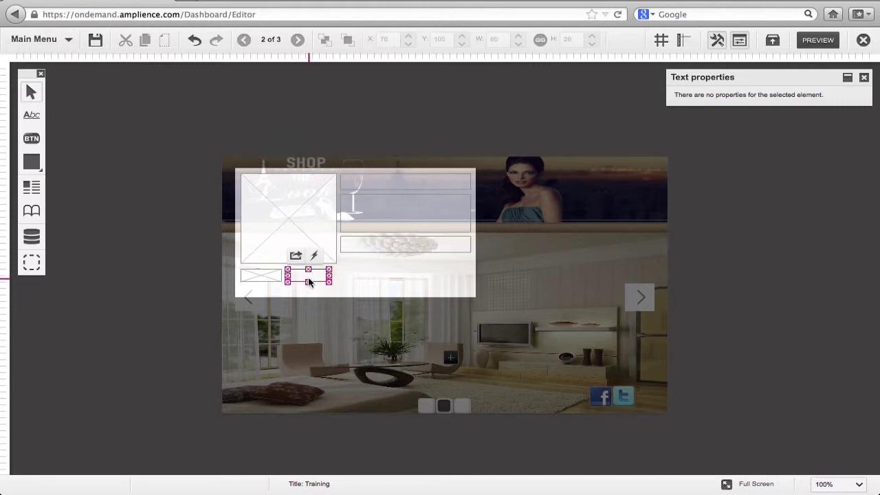
click(263, 277)
click(321, 338)
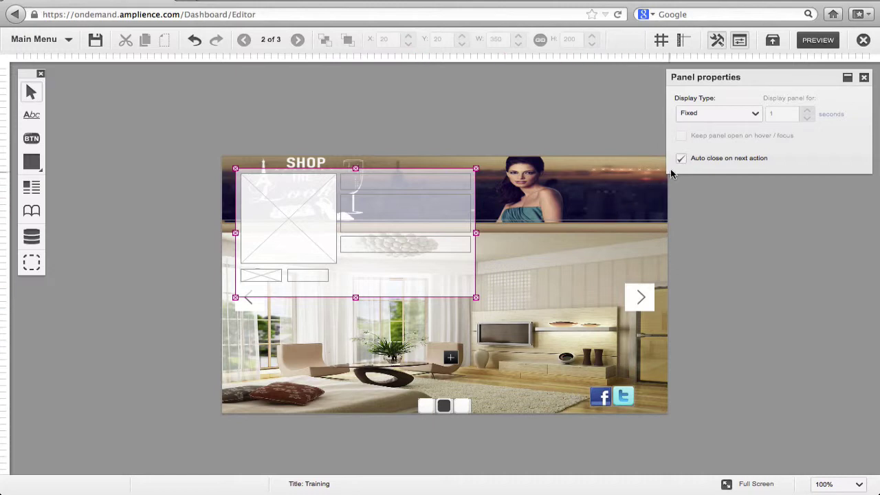
click(577, 258)
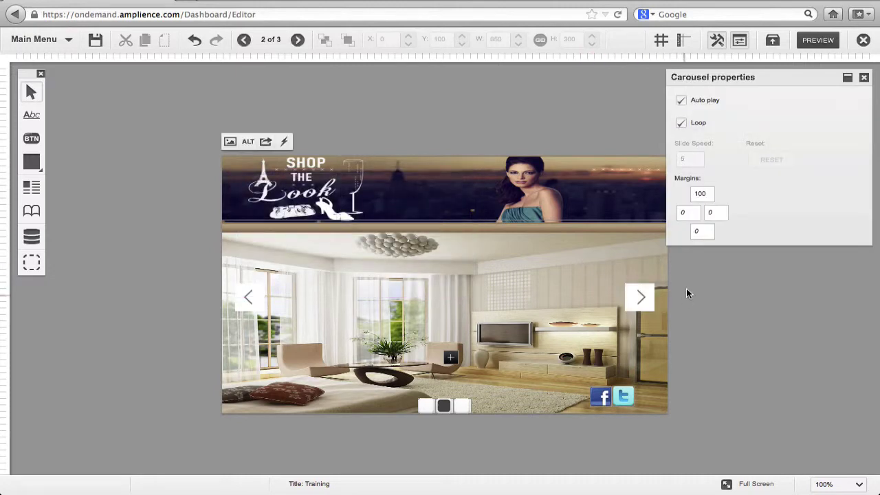